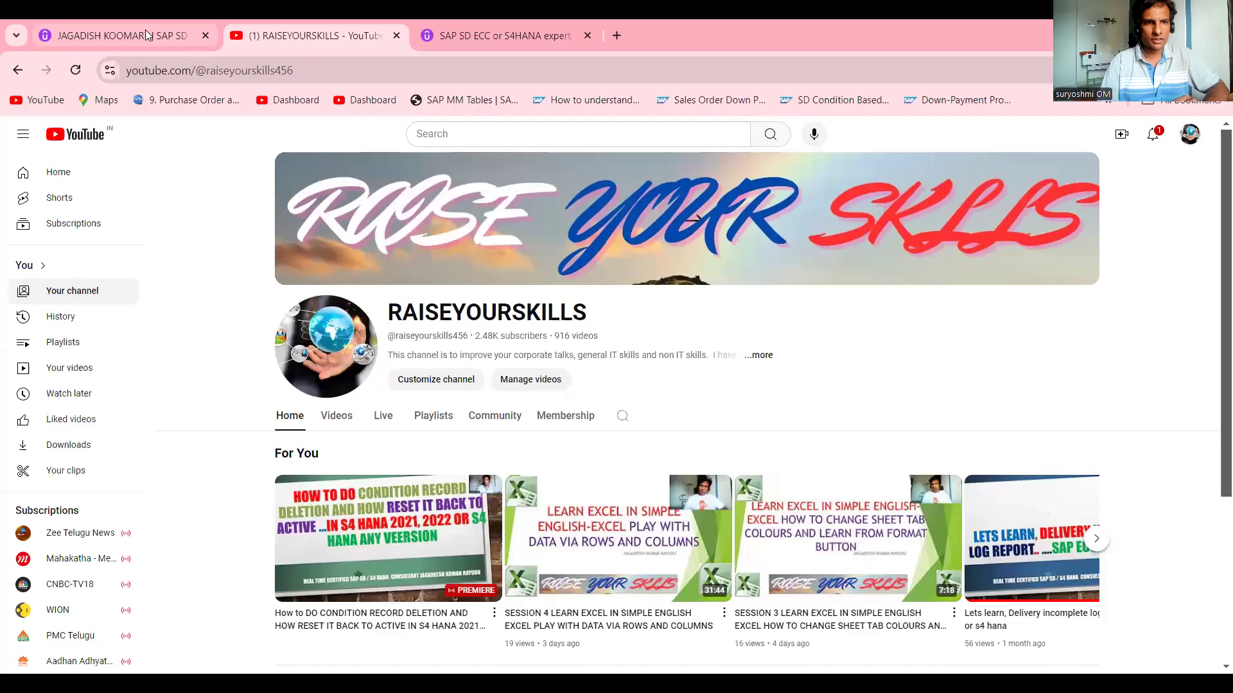
Step: Open the instructor's Udemy profile and show page 1 of his courses
click(145, 35)
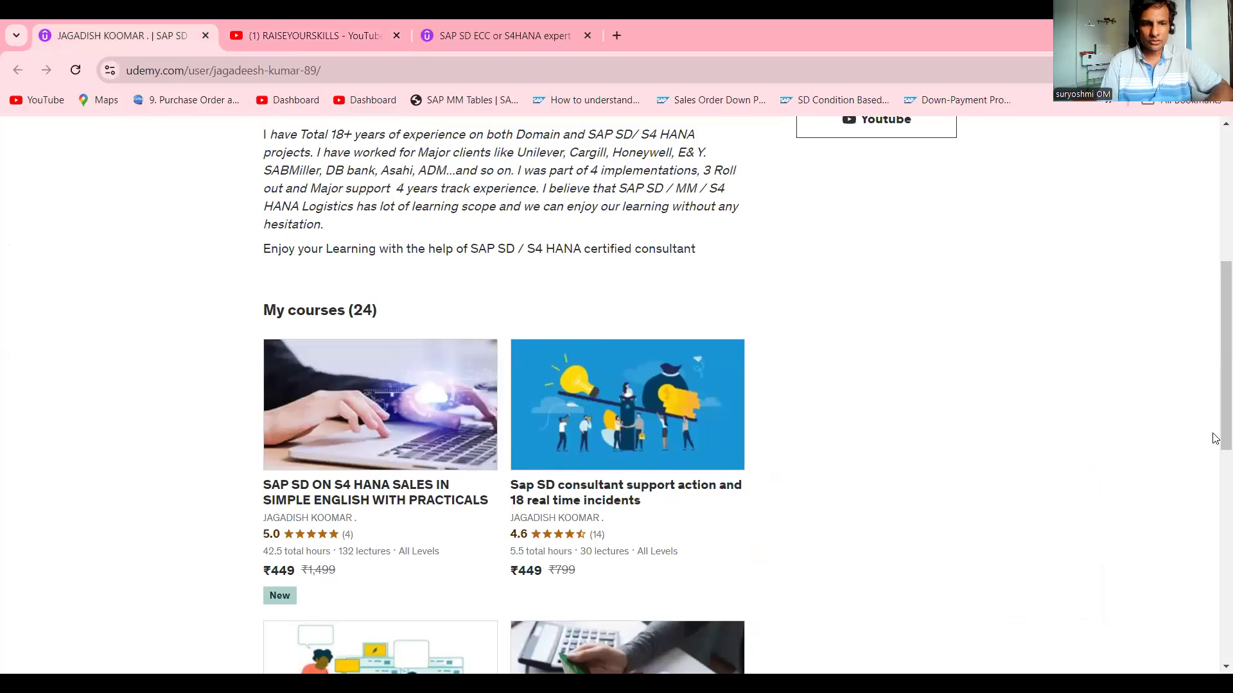
scroll(1215, 438, down, 5)
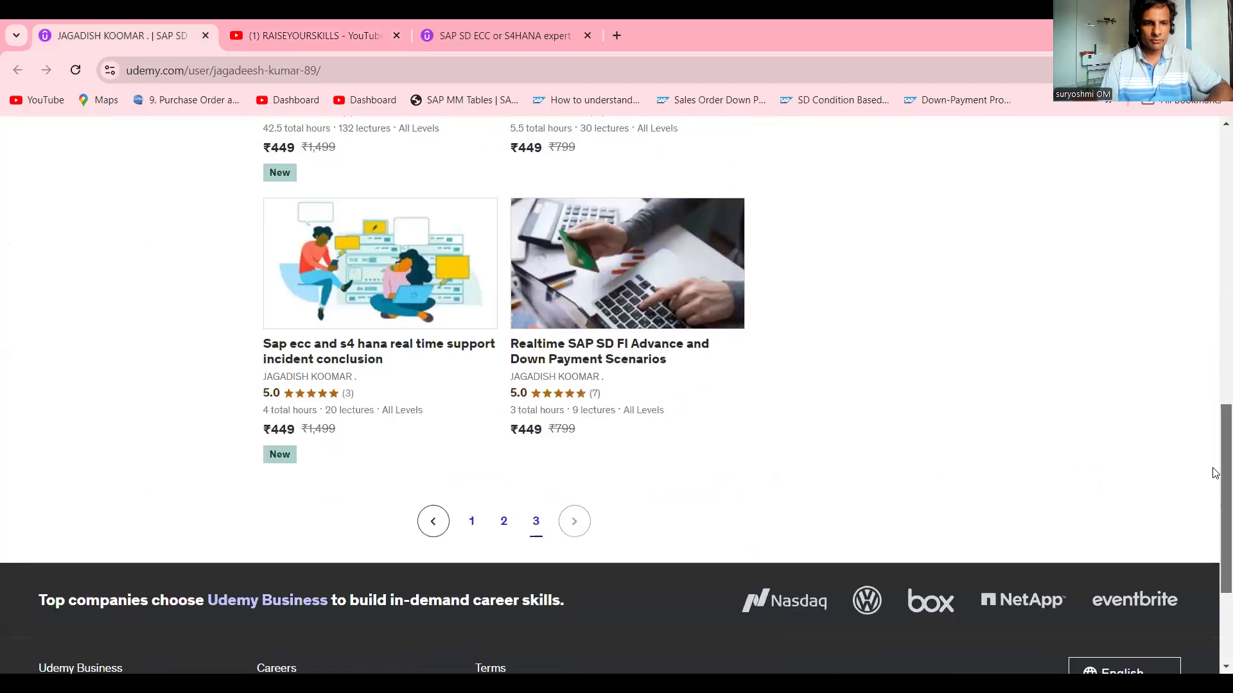
click(473, 524)
drag(1214, 414, 1215, 291)
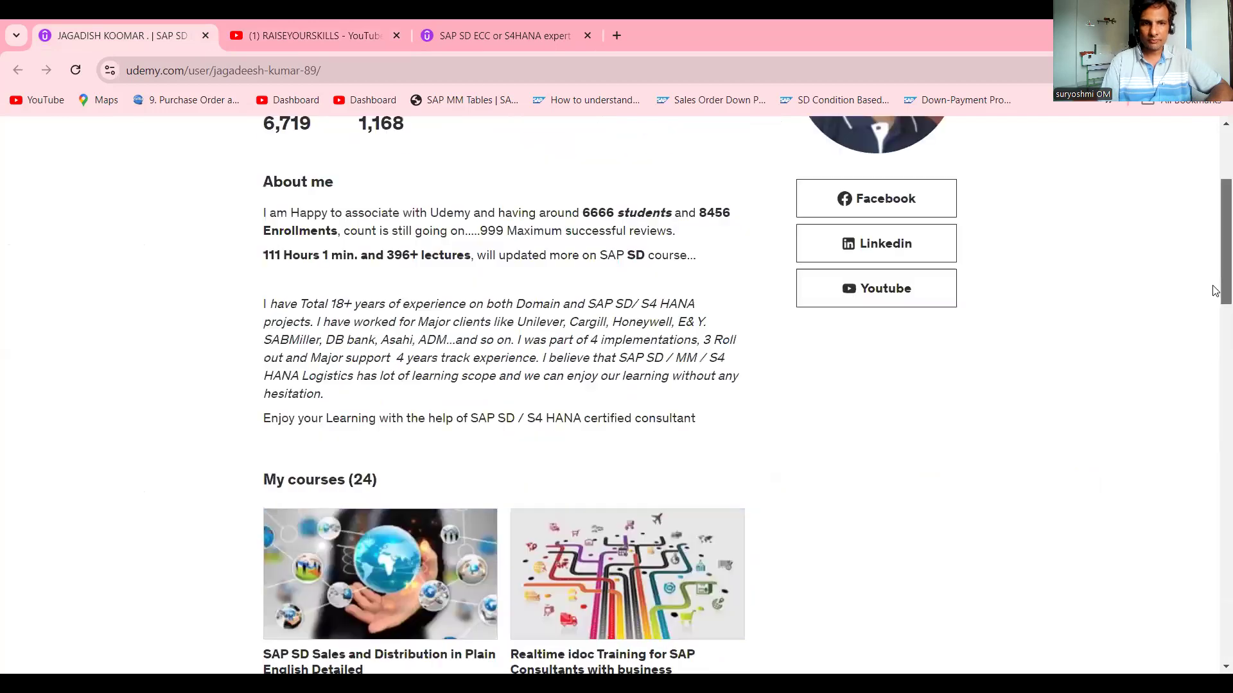
scroll(1215, 318, down, 5)
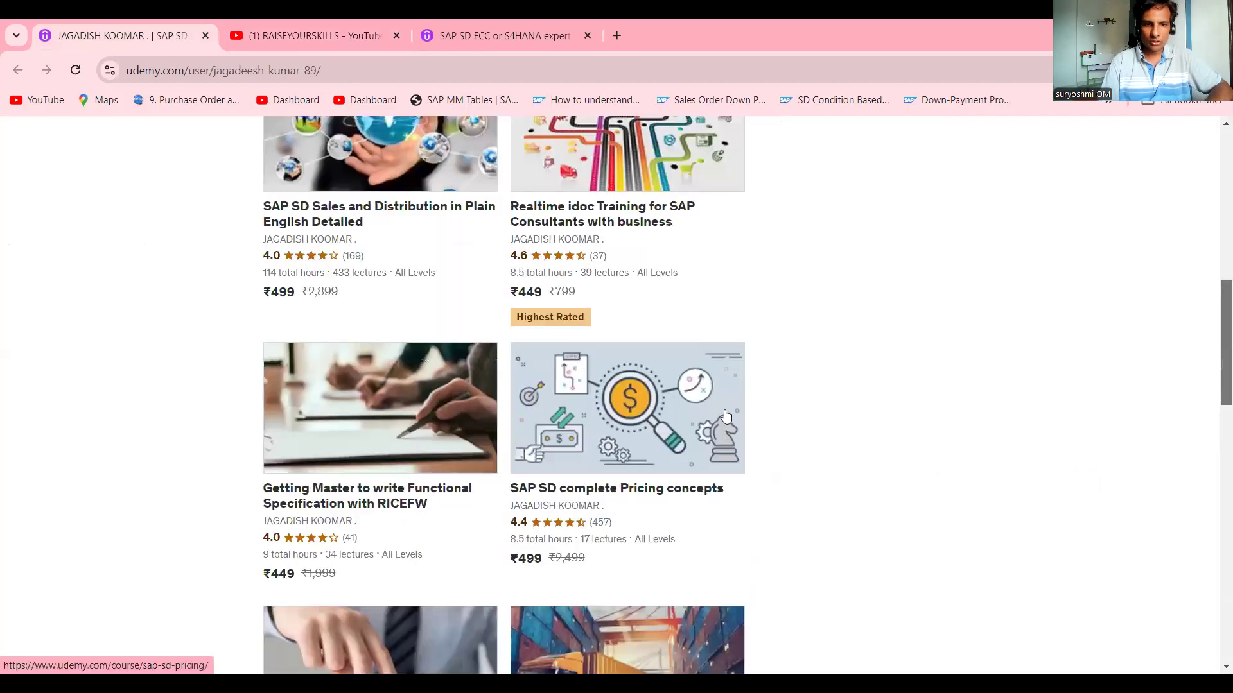
drag(1214, 354, 1215, 420)
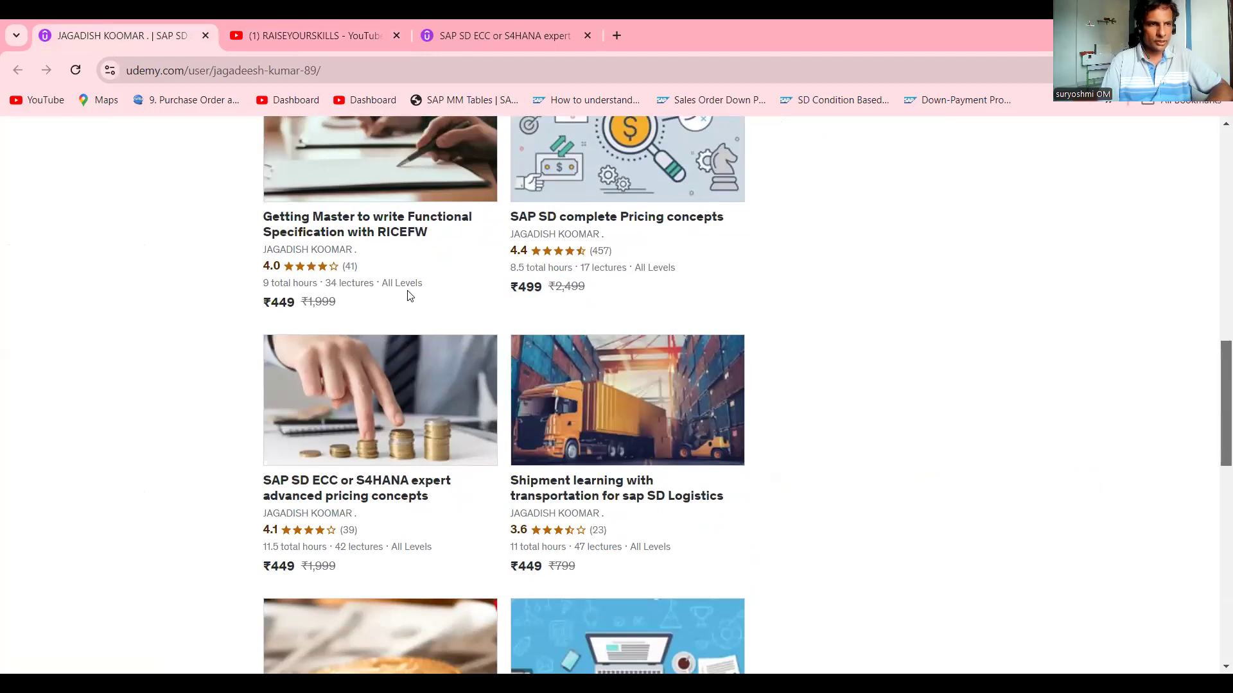
Step: Back in SAP, list the PR00 prices for DRAM/DI and select records 148, 152, 156
key(alt+Tab)
click(31, 146)
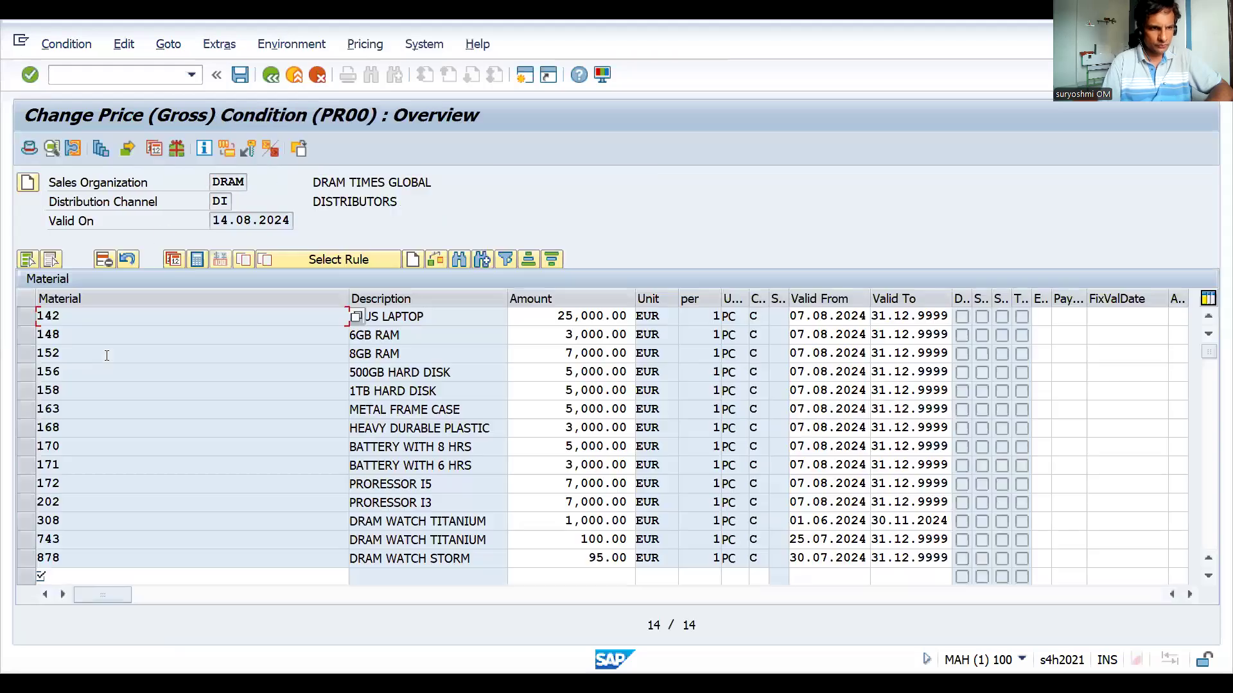
click(28, 334)
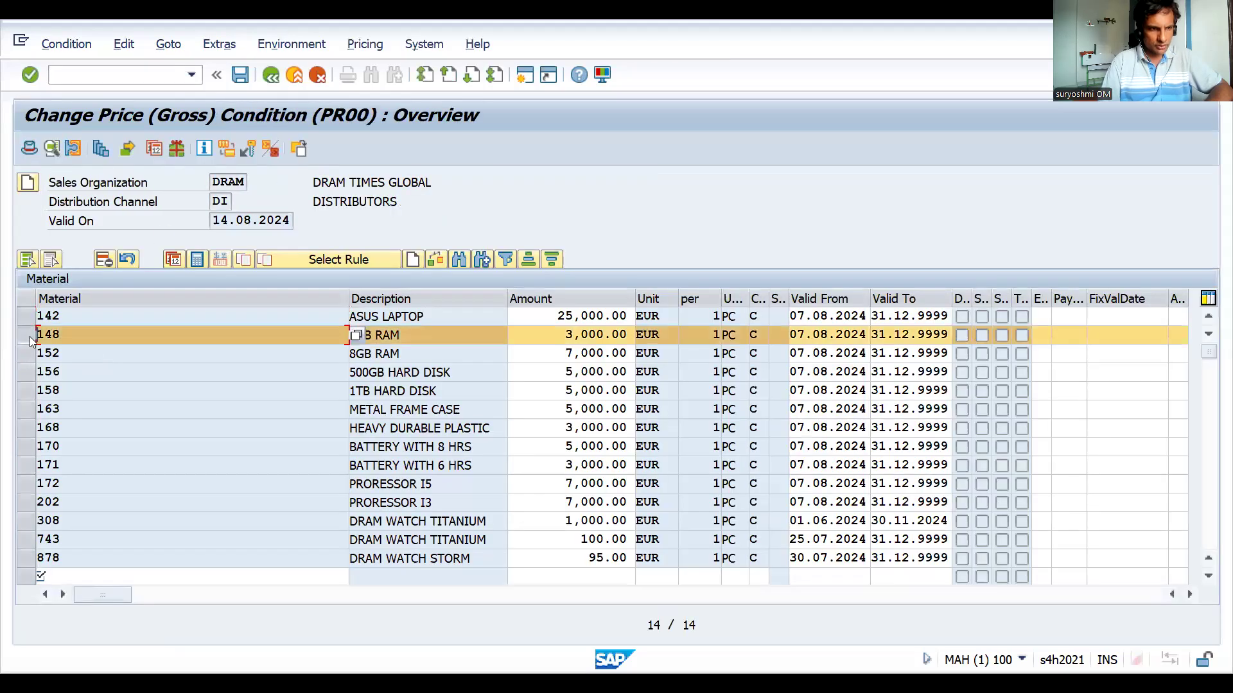
click(27, 354)
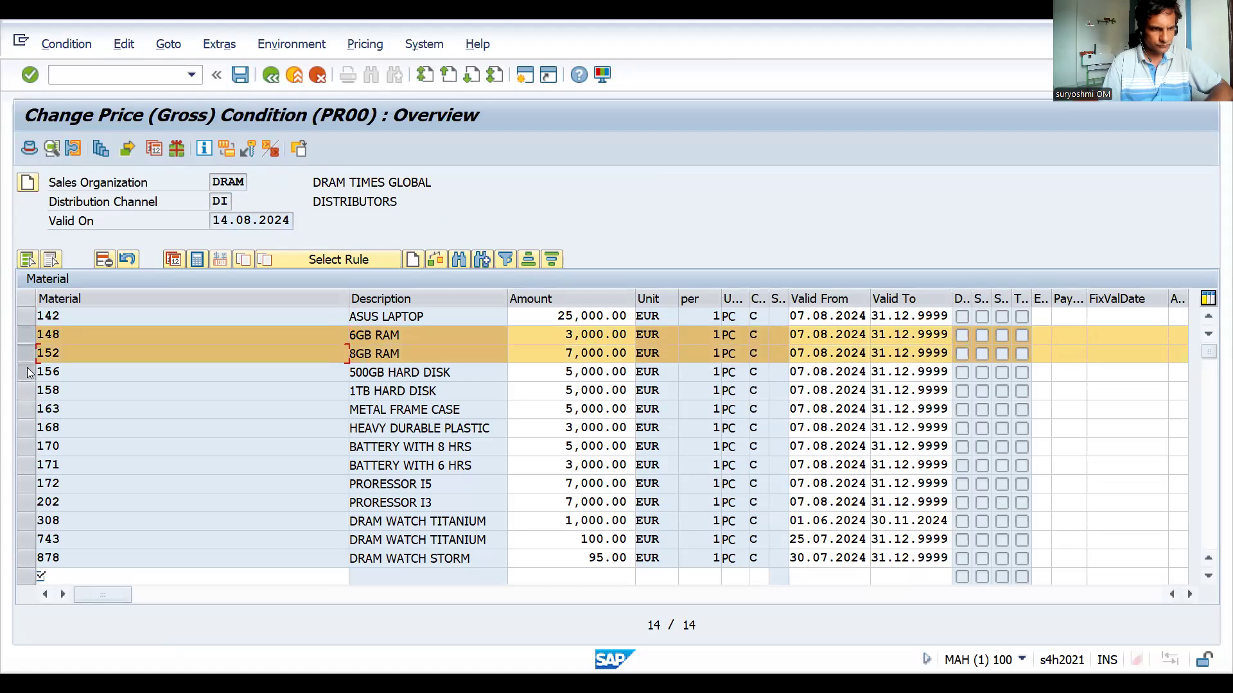
click(27, 372)
Step: Narrow the selection to records 142–156, set their deletion indicator and save
click(27, 408)
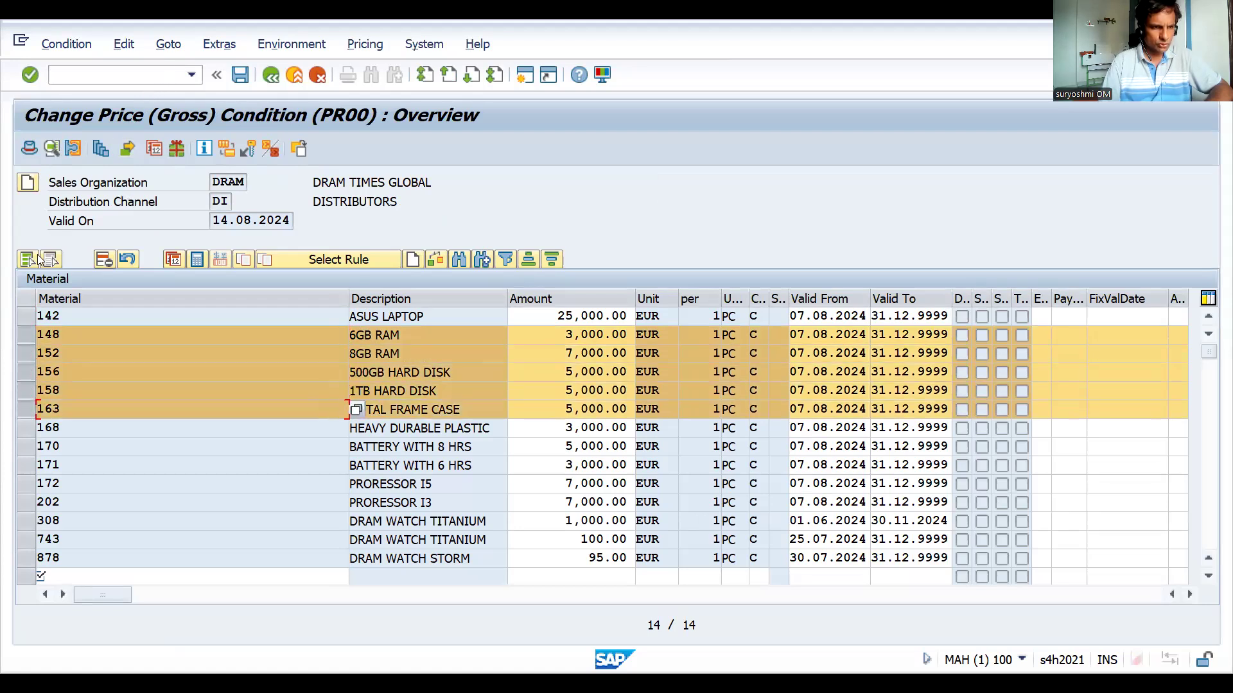
click(27, 316)
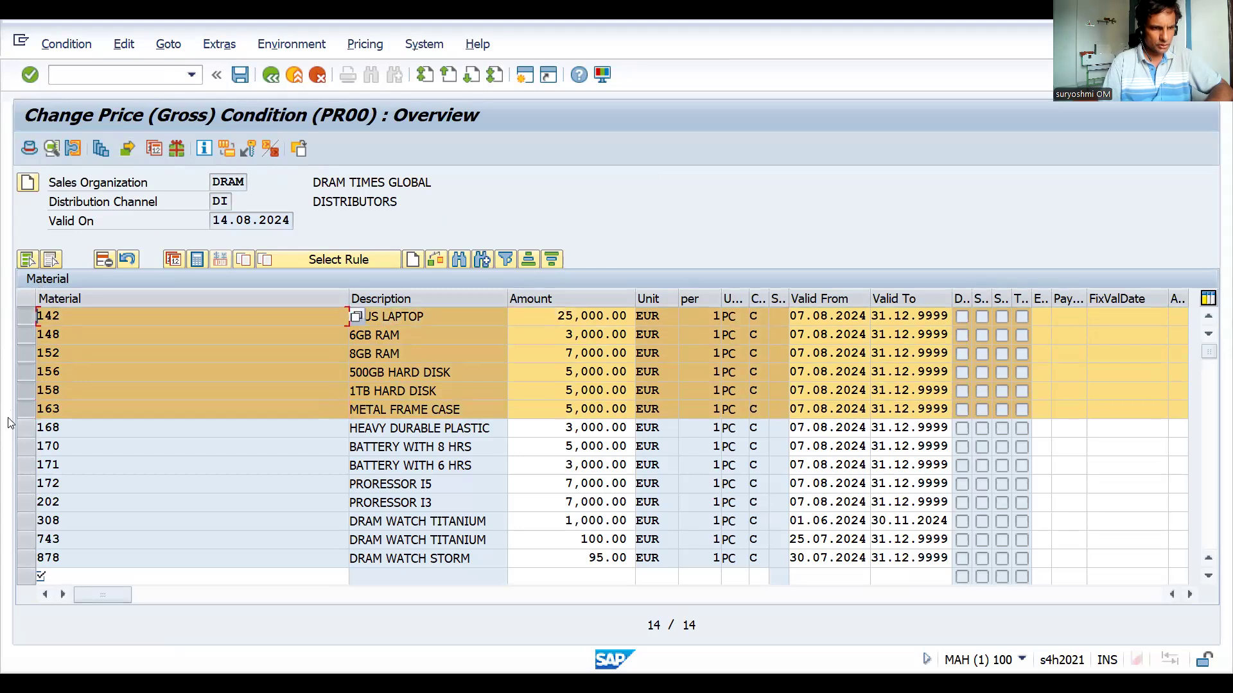
click(27, 409)
click(27, 390)
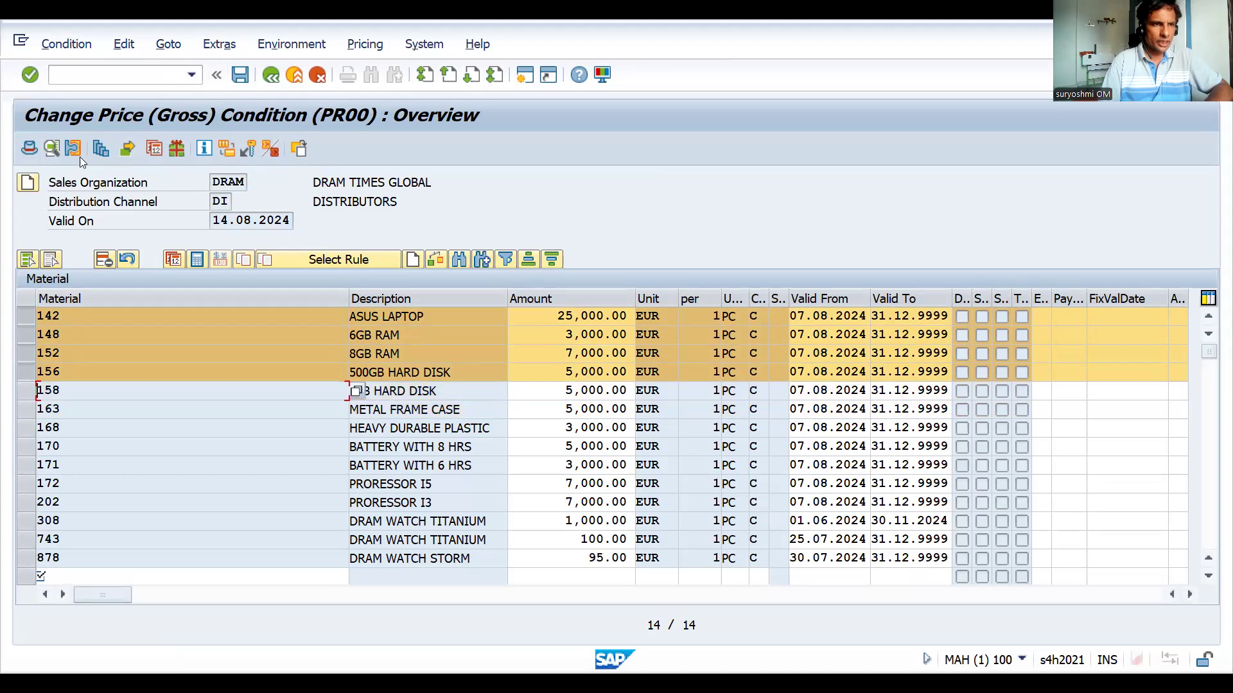
click(102, 260)
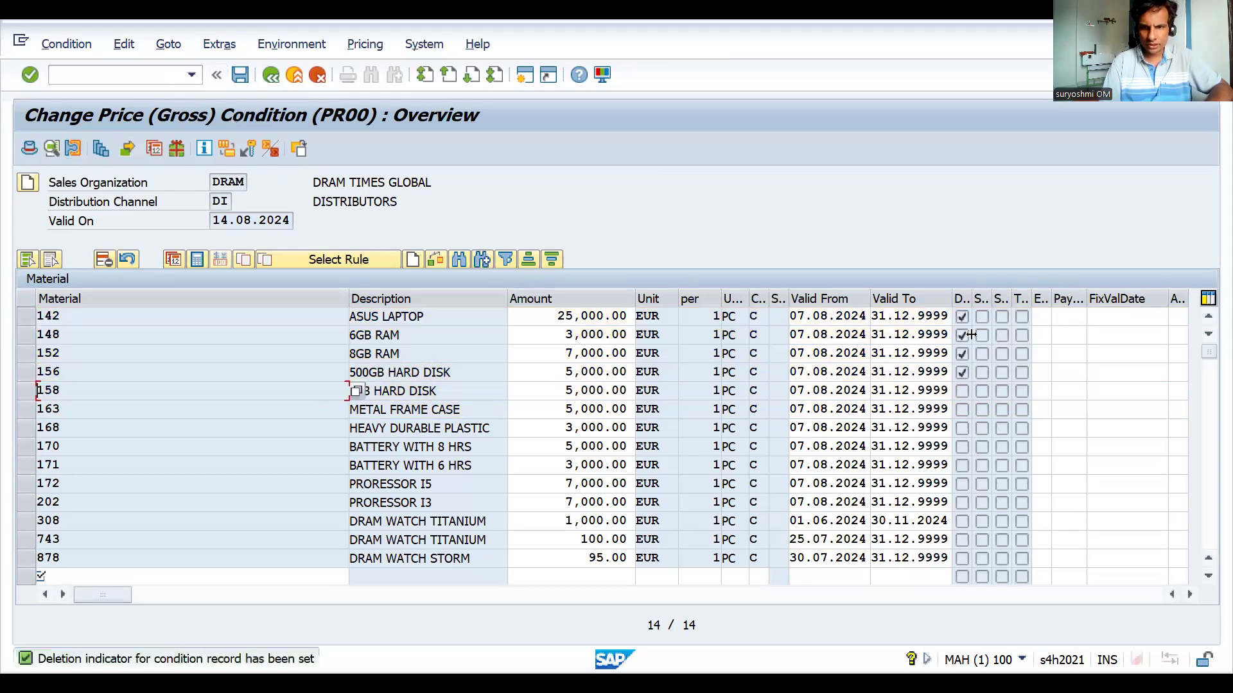
click(240, 75)
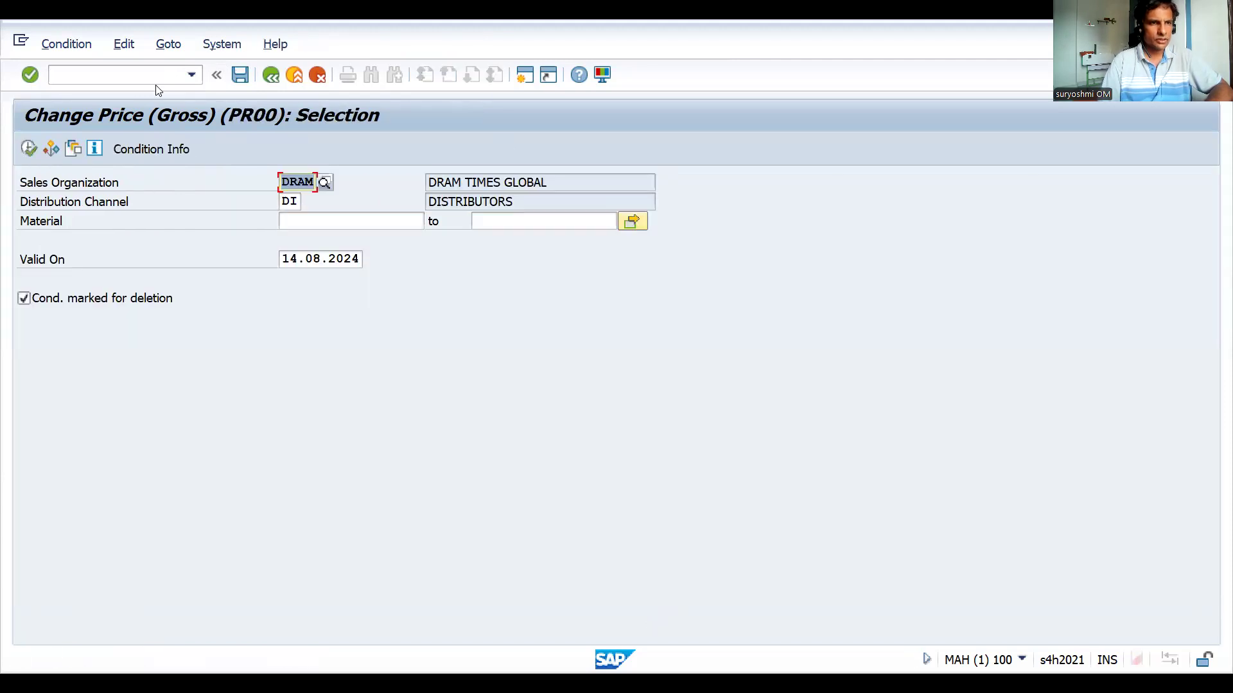
Step: Return to SAP Easy Access and start VK12 for condition type PR00
click(145, 76)
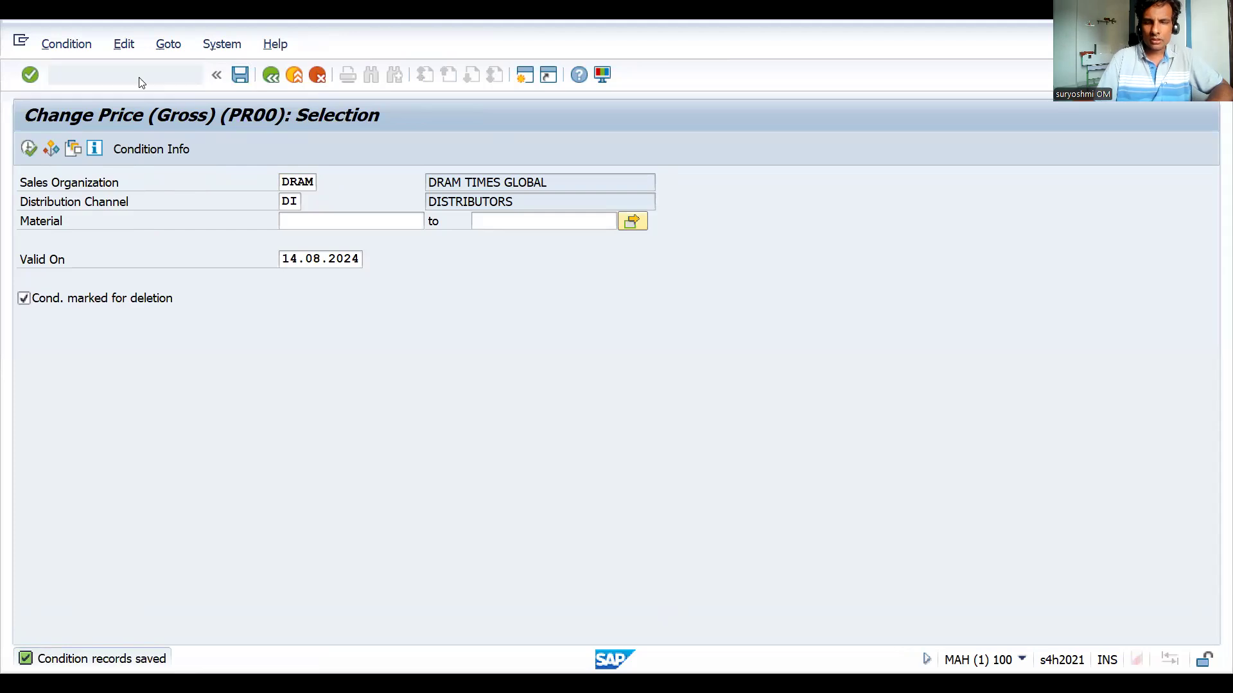
key(F3)
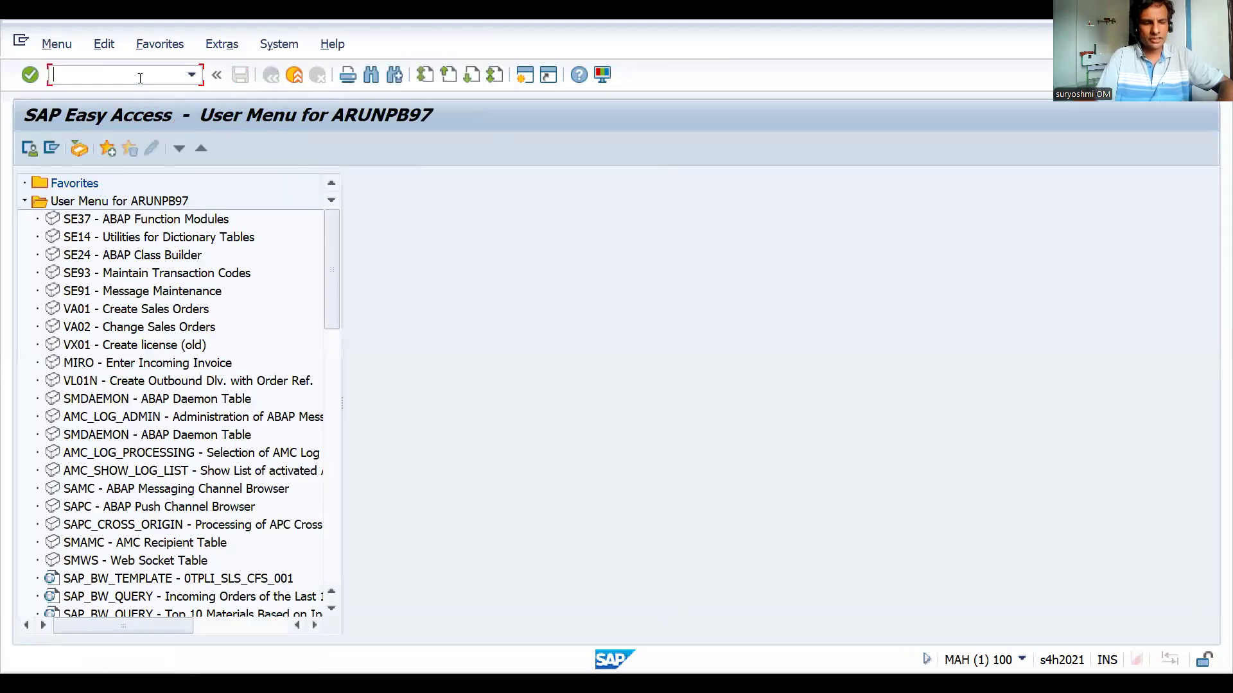
text(vk12)
key(Return)
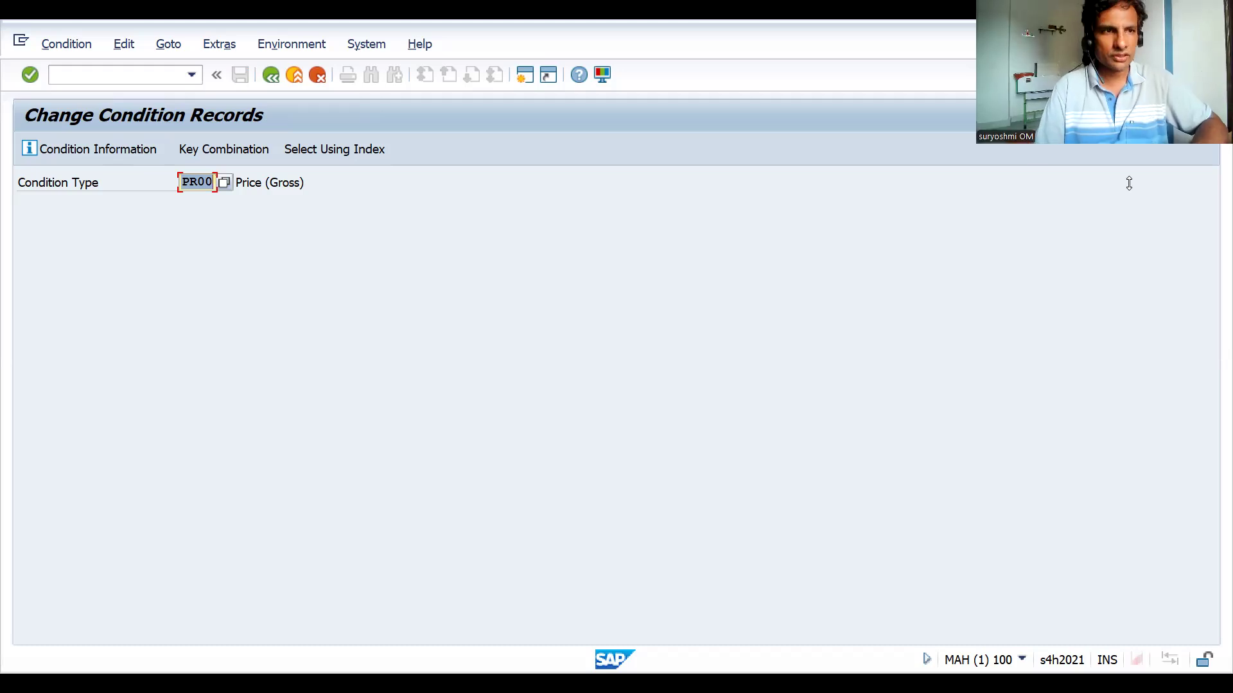
Step: List all 14 PR00 price records for DRAM/DI via the Material key combination
key(Return)
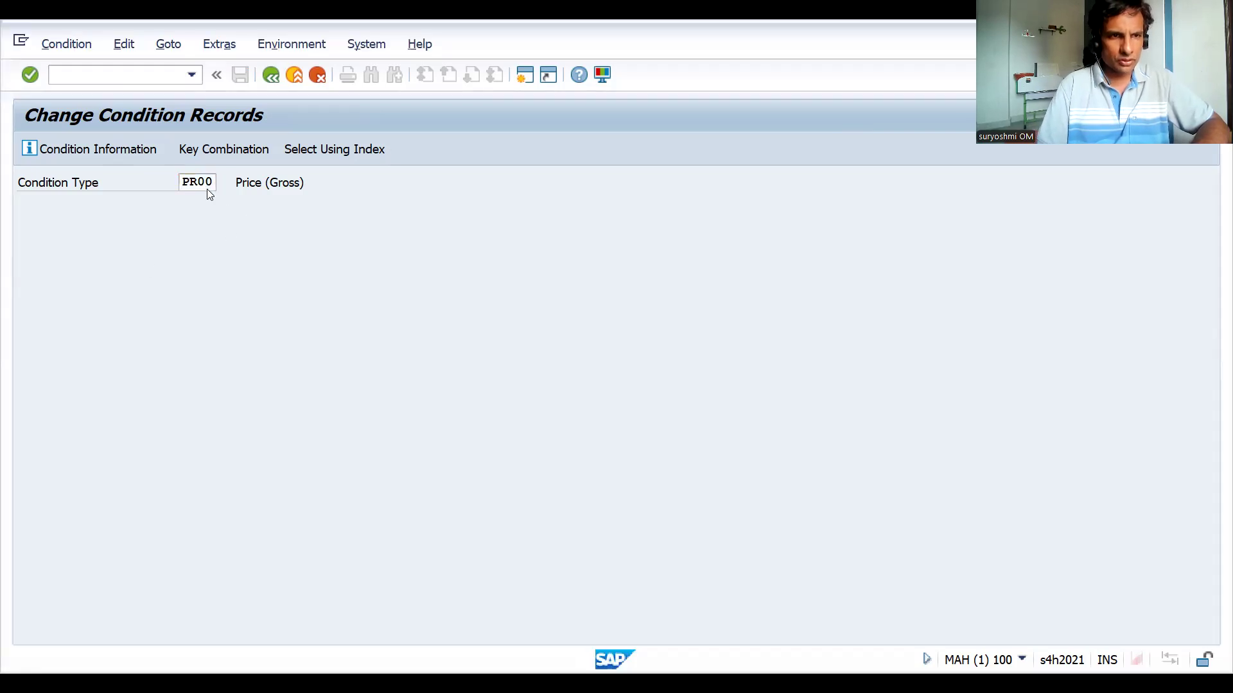
click(89, 368)
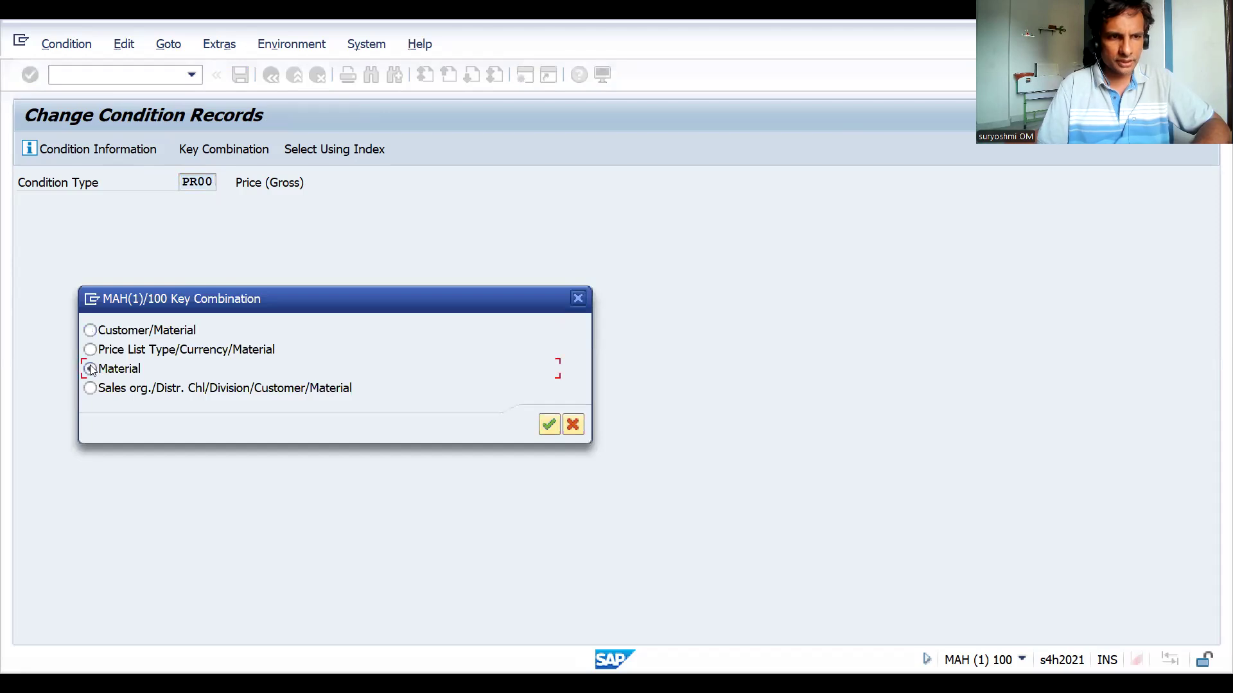
key(Return)
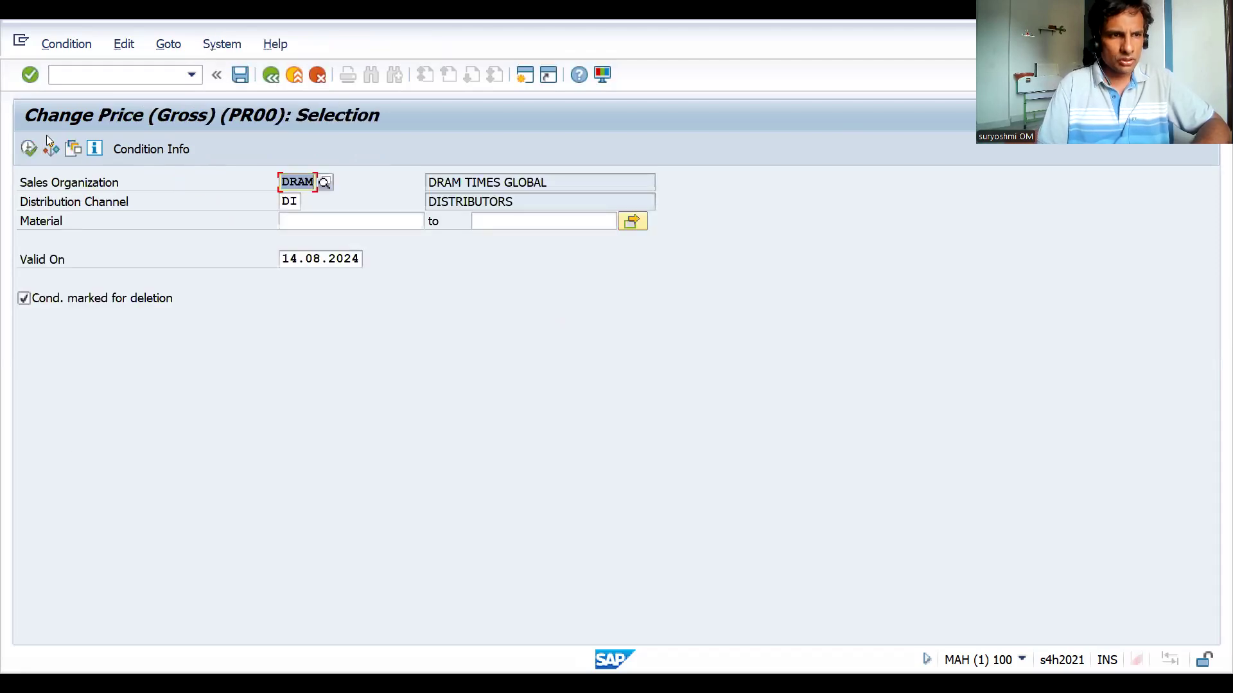
click(28, 148)
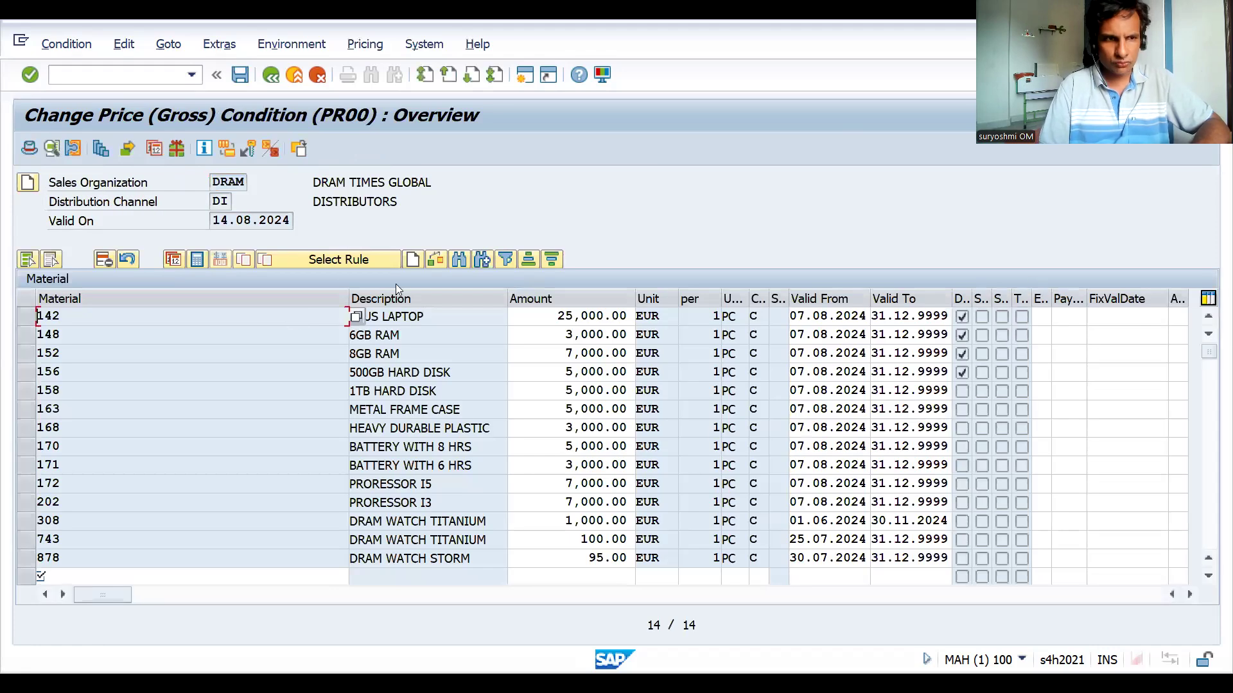
Step: Undo deletion of records 142, 148, 152 and 156, save, and go back
click(28, 316)
ctrl+click(27, 335)
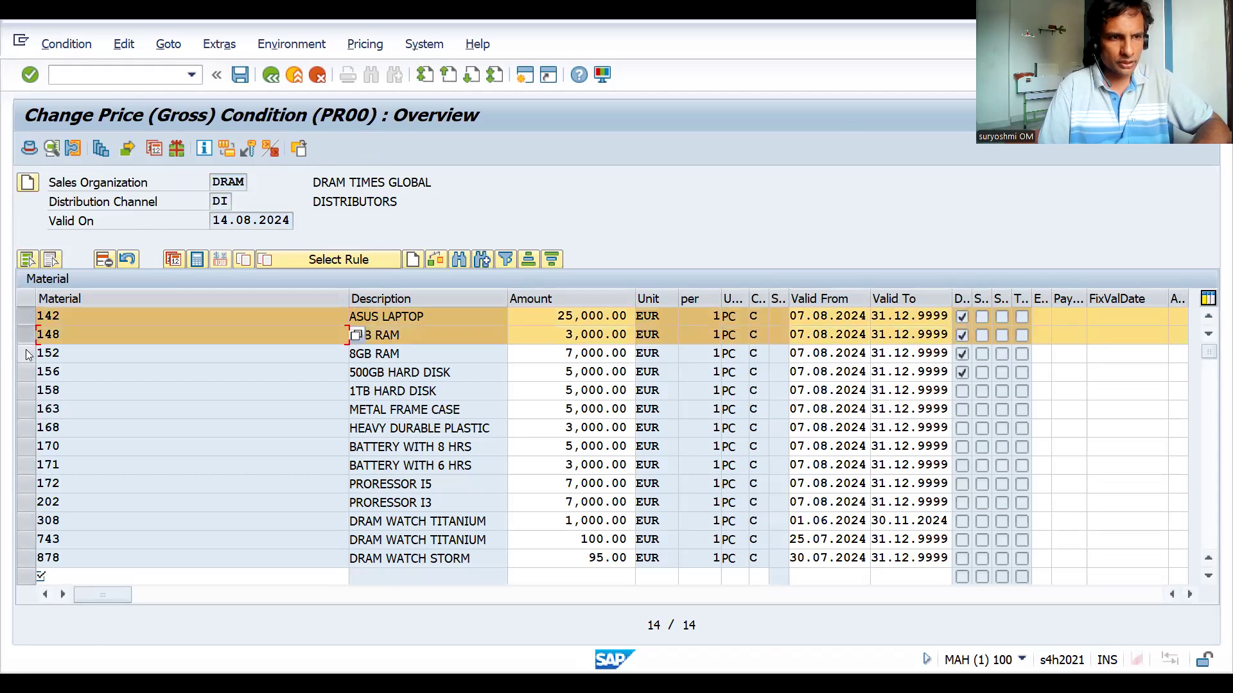
ctrl+click(28, 353)
ctrl+click(27, 371)
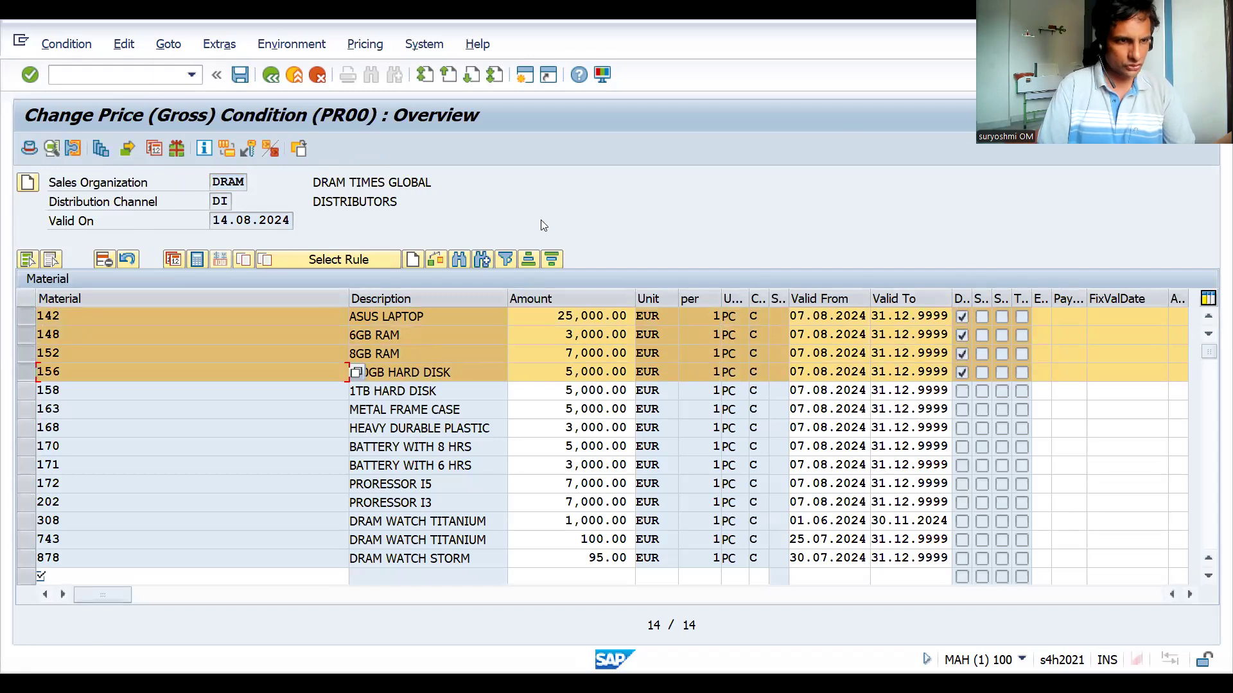
click(127, 259)
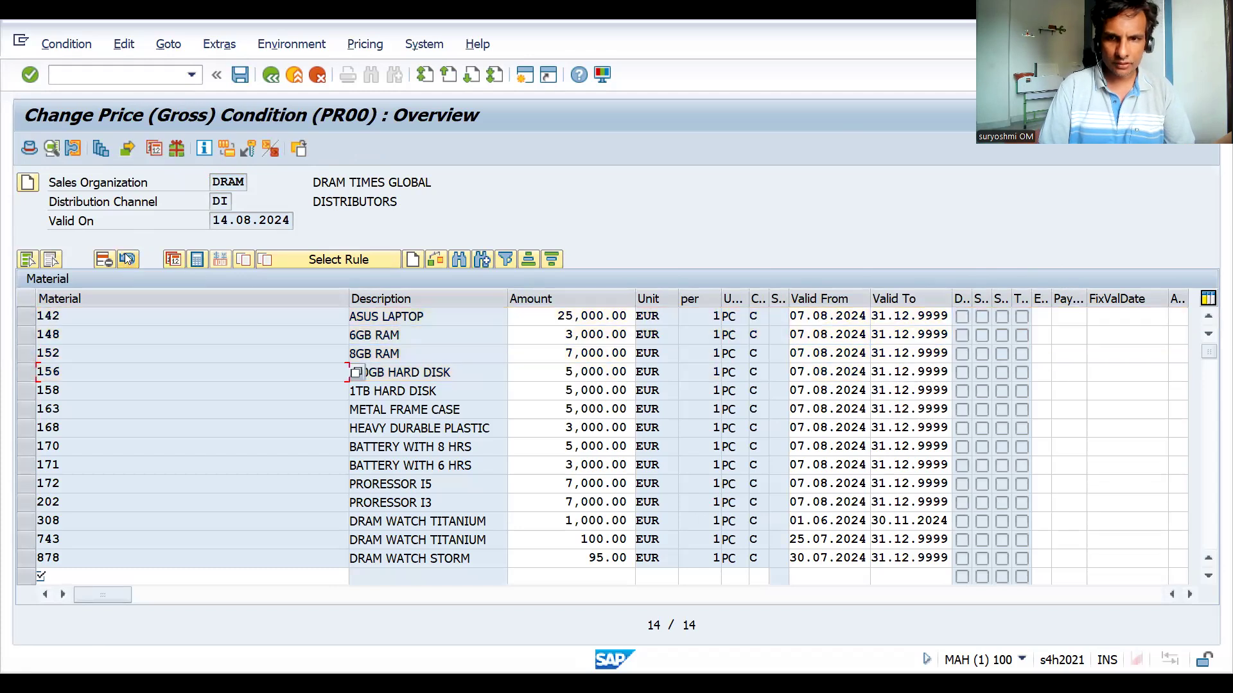
click(240, 75)
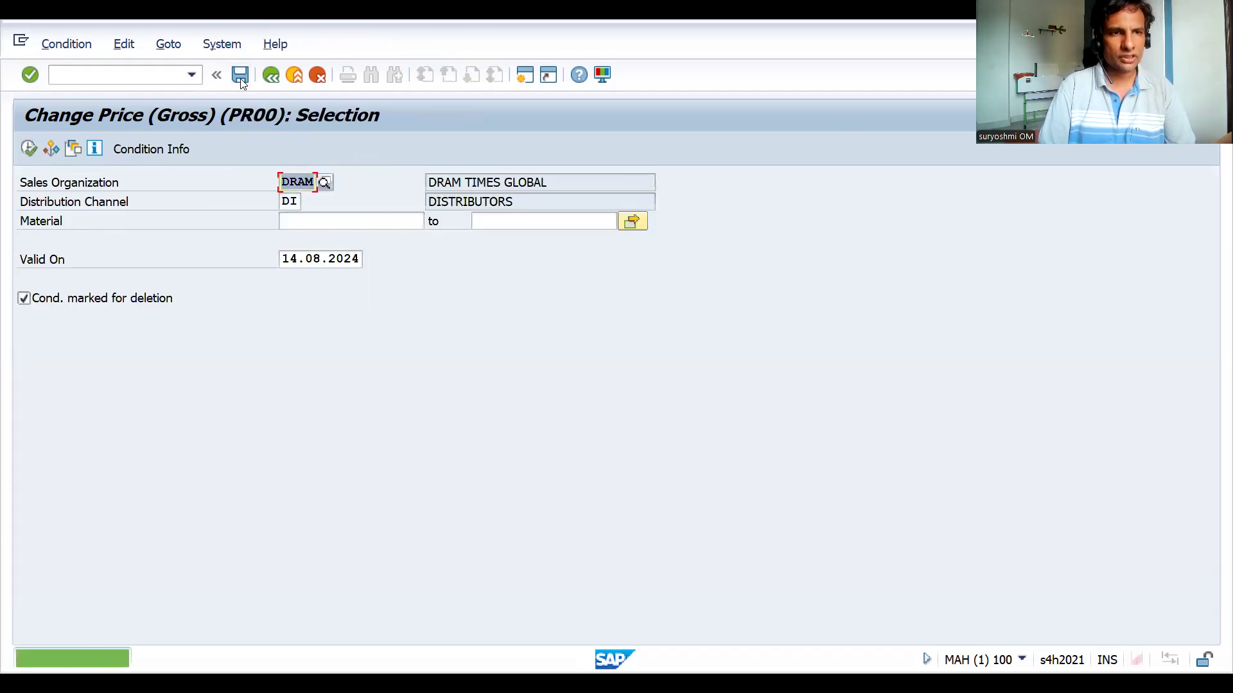
click(270, 75)
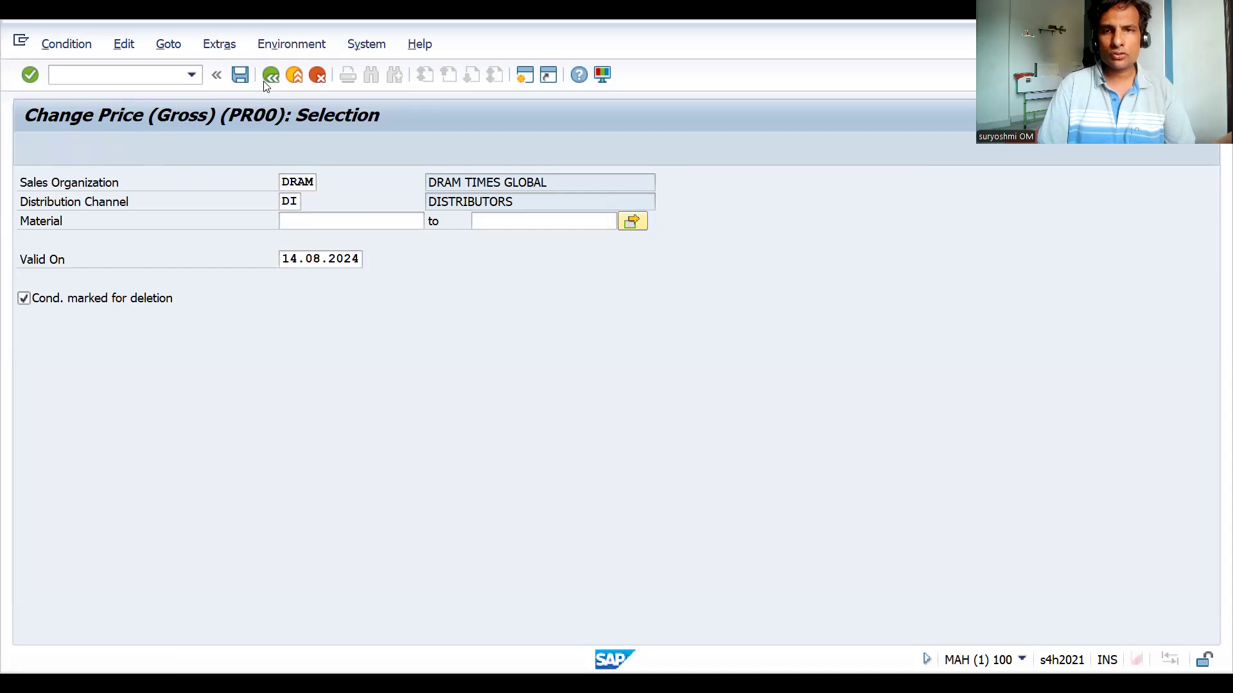